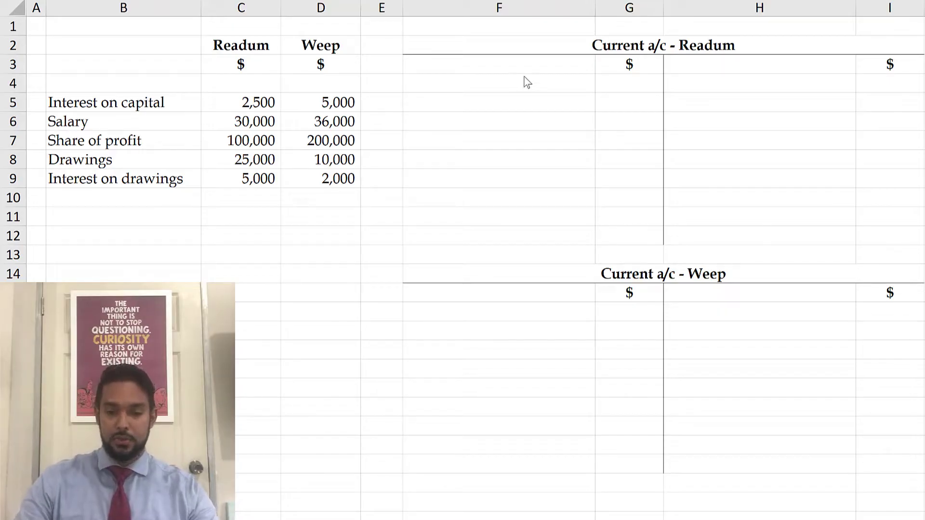
# Examine the two blank current accounts and the partners' earnings in rows 5–7 and withdrawals in rows 8–9.
pyautogui.click(502, 64)
pyautogui.moveTo(480, 47); pyautogui.dragTo(747, 234)
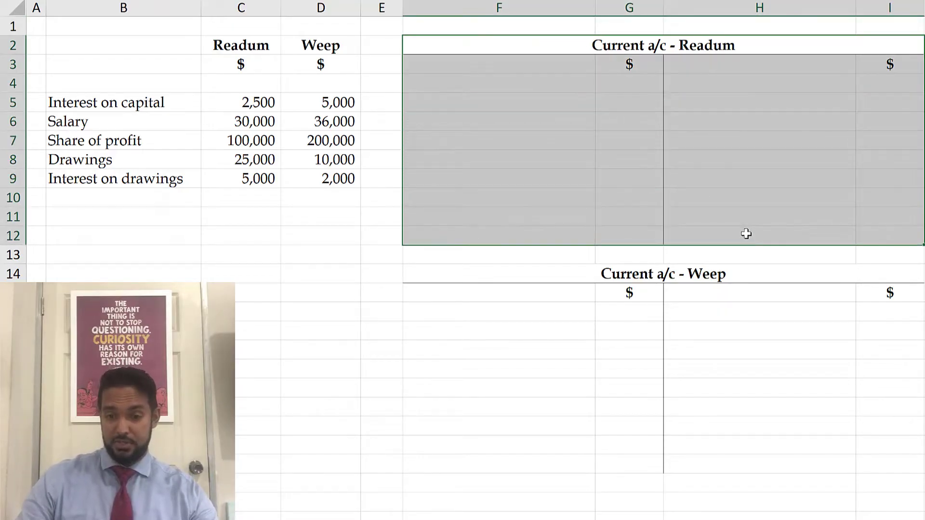
pyautogui.moveTo(547, 273); pyautogui.dragTo(708, 489)
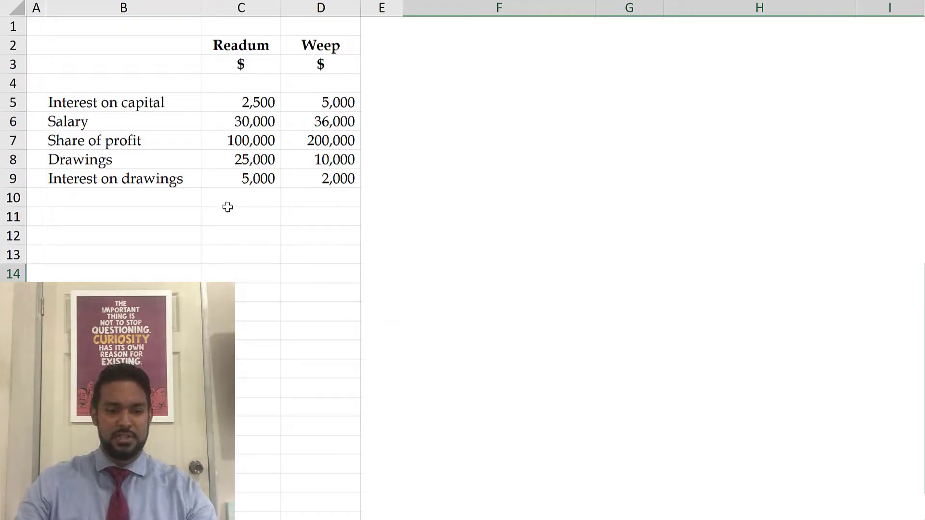
pyautogui.click(120, 85)
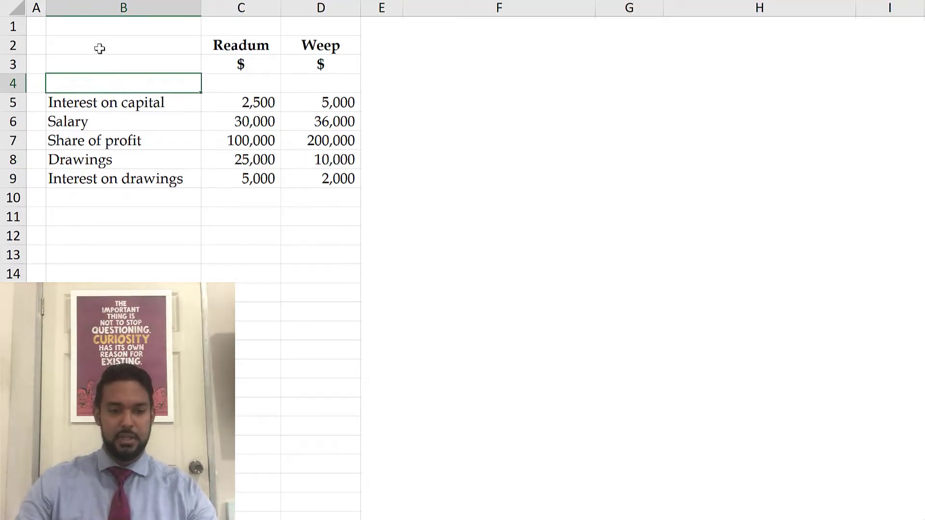
pyautogui.click(128, 105)
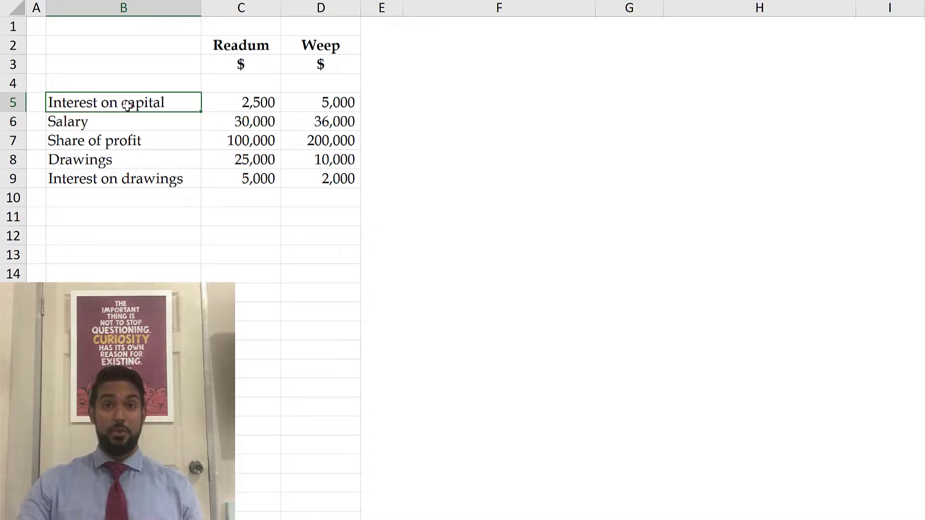
pyautogui.moveTo(128, 104); pyautogui.dragTo(308, 135)
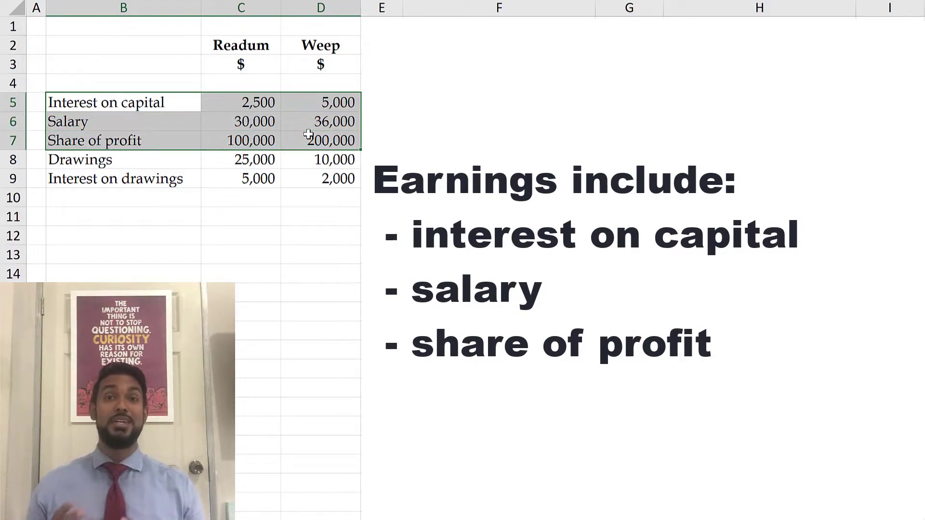
pyautogui.moveTo(162, 155); pyautogui.dragTo(323, 169)
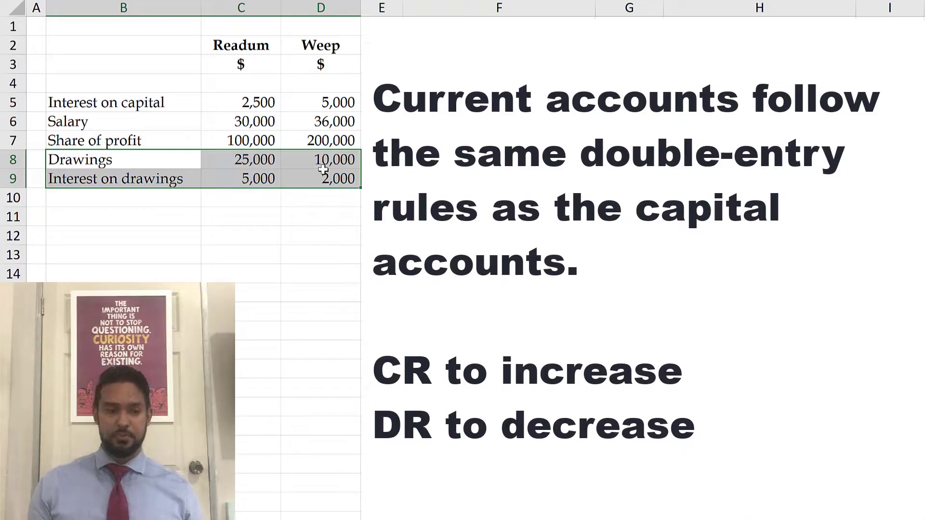
pyautogui.moveTo(175, 100); pyautogui.dragTo(310, 144)
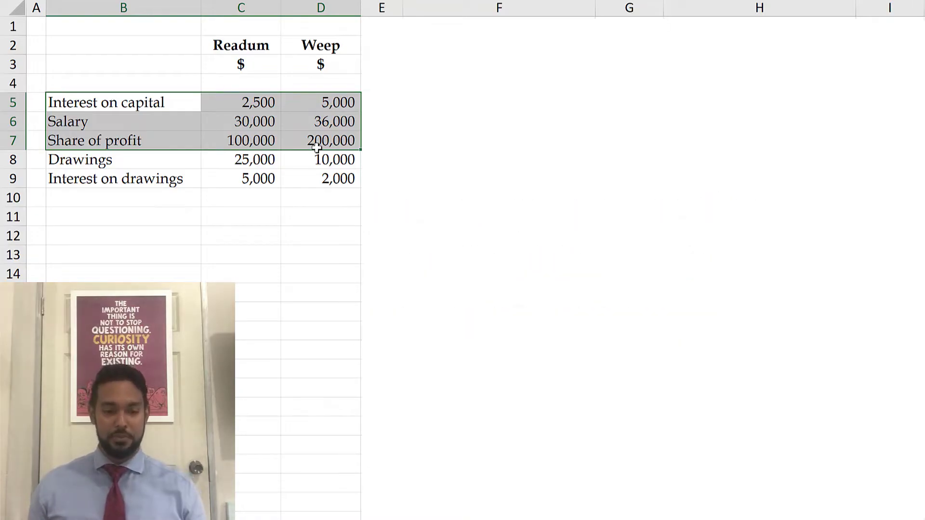
pyautogui.moveTo(172, 158); pyautogui.dragTo(291, 178)
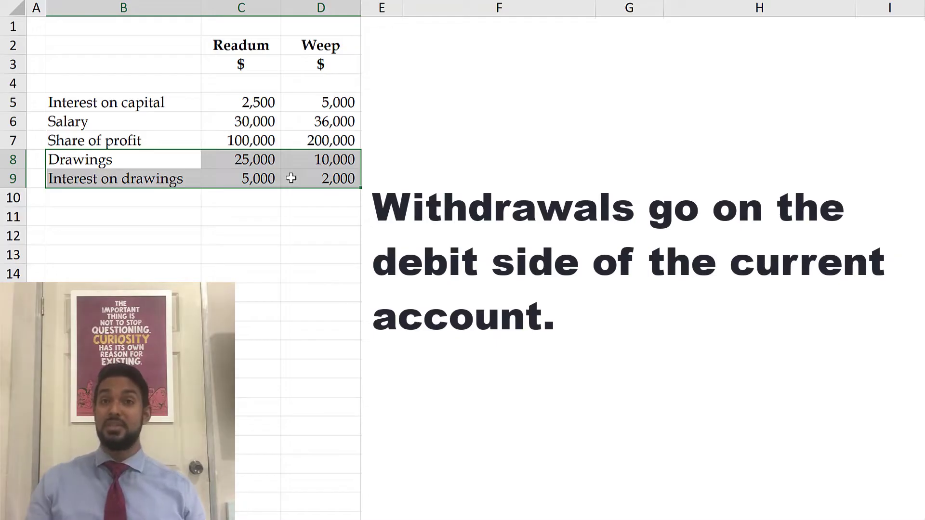
# Credit the first partner's current account with interest on capital 2,500, salary 30,000 and share of profit 100,000.
pyautogui.click(194, 105)
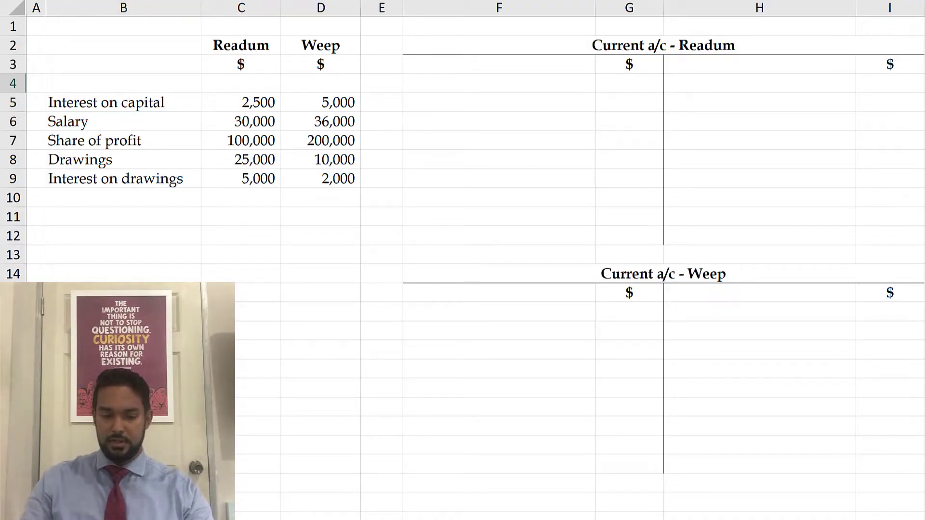
pyautogui.press('Down')
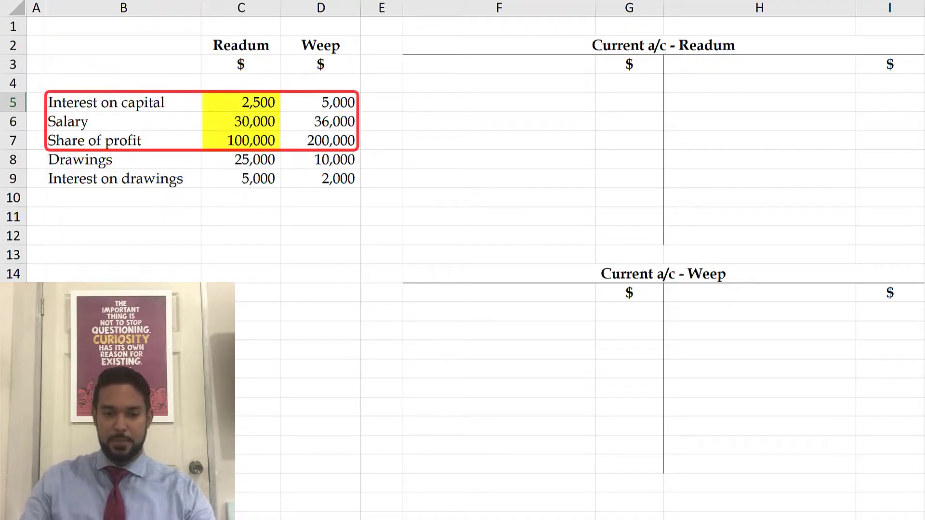
pyautogui.press('Return')
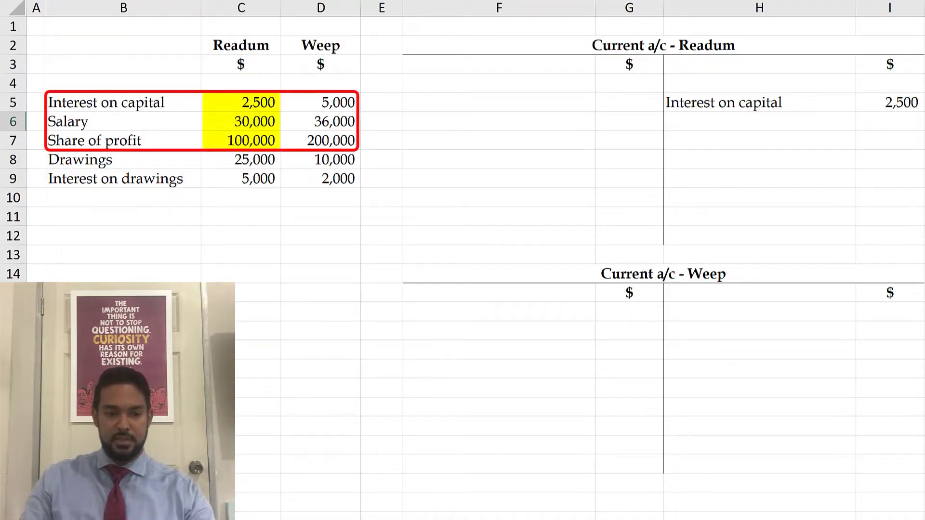
pyautogui.press('Return')
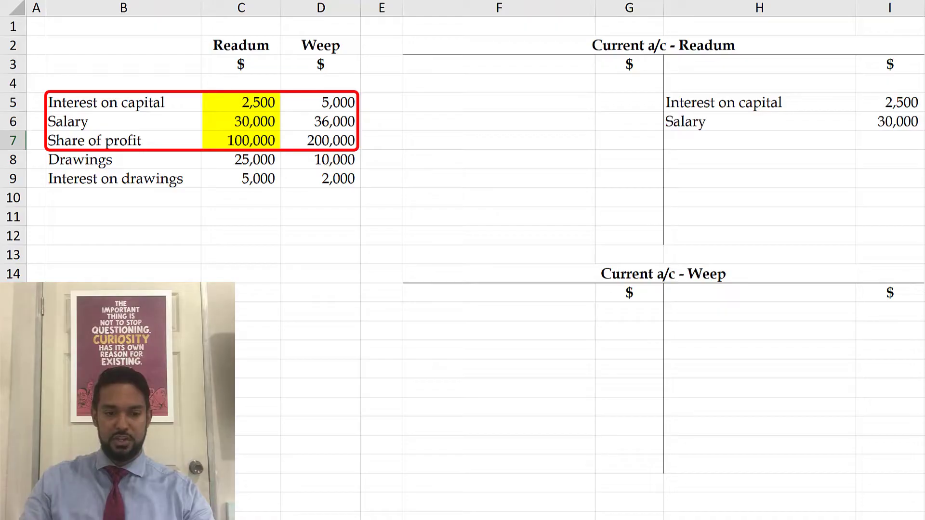
pyautogui.press('Down')
# Debit the first partner's current account with drawings 25,000 and interest on drawings 5,000, starting in row 5.
pyautogui.press('Up')
pyautogui.press('Up')
pyautogui.press('Up')
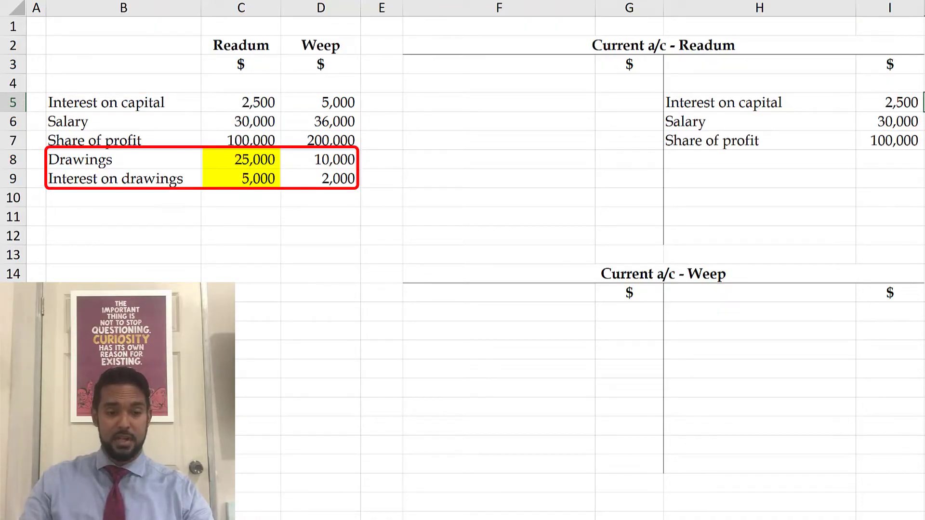
pyautogui.press('Return')
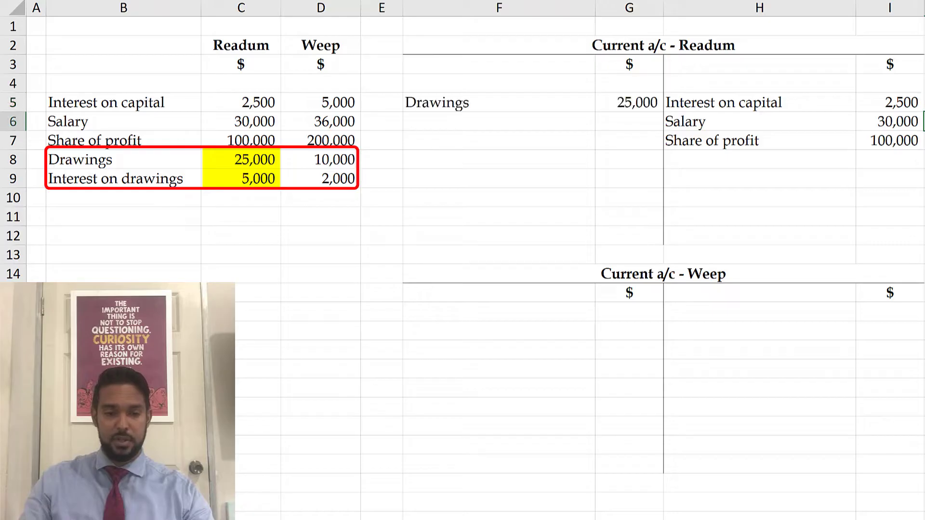
pyautogui.press('Down')
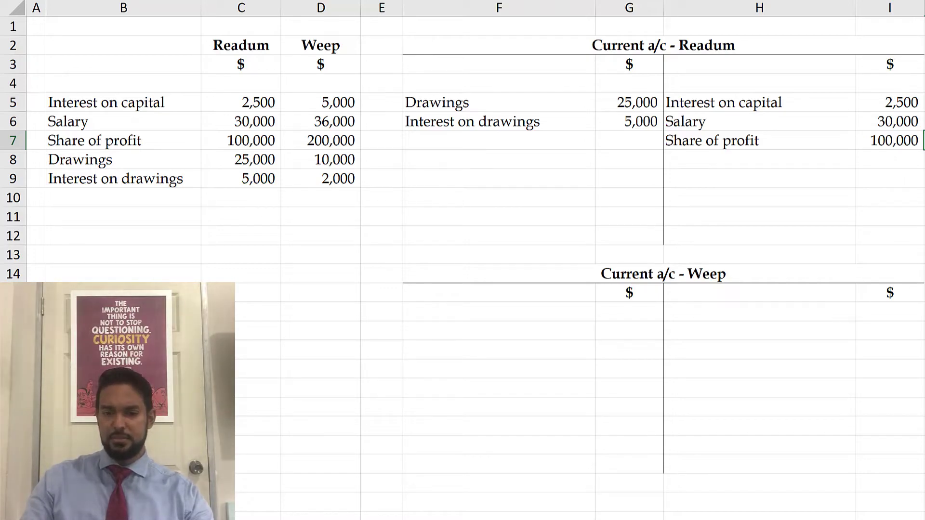
# Balance off the first partner's current account with totals of 132,500, carrying down and bringing down 102,500.
pyautogui.press('Down')
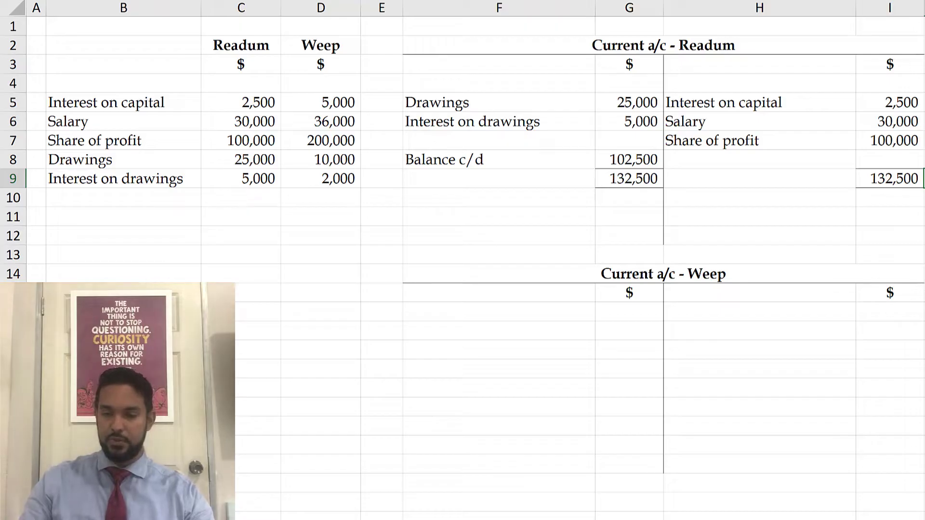
pyautogui.press('Down')
pyautogui.press('Down')
pyautogui.press('Right')
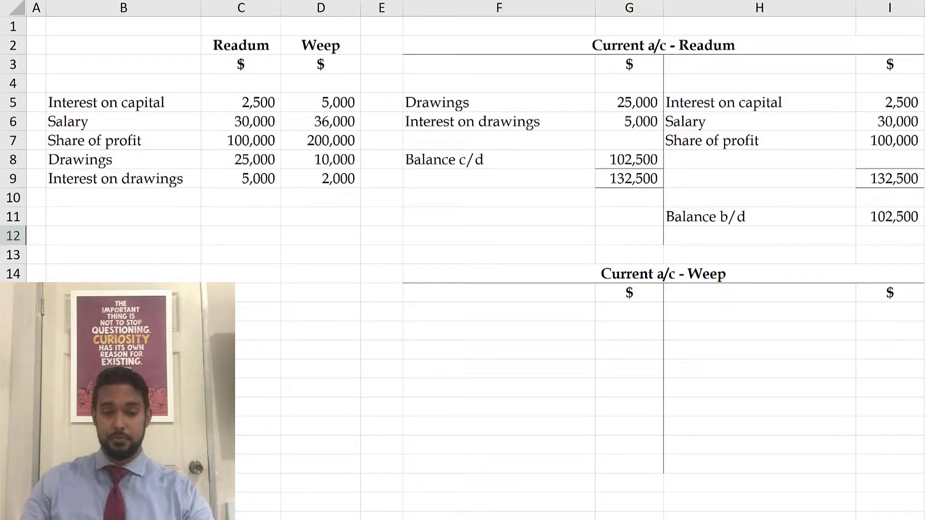
# Credit the second partner's current account with interest on capital 5,000, salary 36,000 and share of profit 200,000.
pyautogui.press('Down')
pyautogui.press('Down')
pyautogui.press('Down')
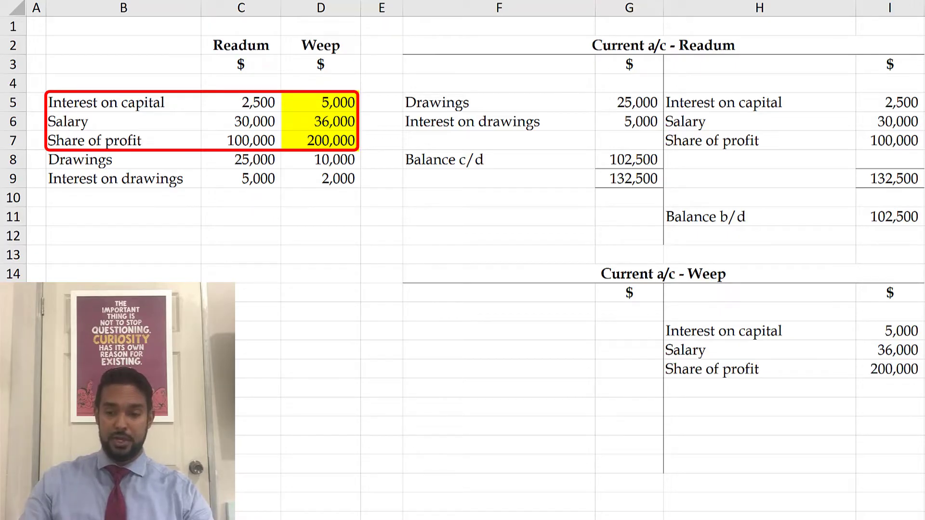
# Debit the second partner's current account with drawings 10,000 and interest on drawings 2,000.
pyautogui.click(924, 331)
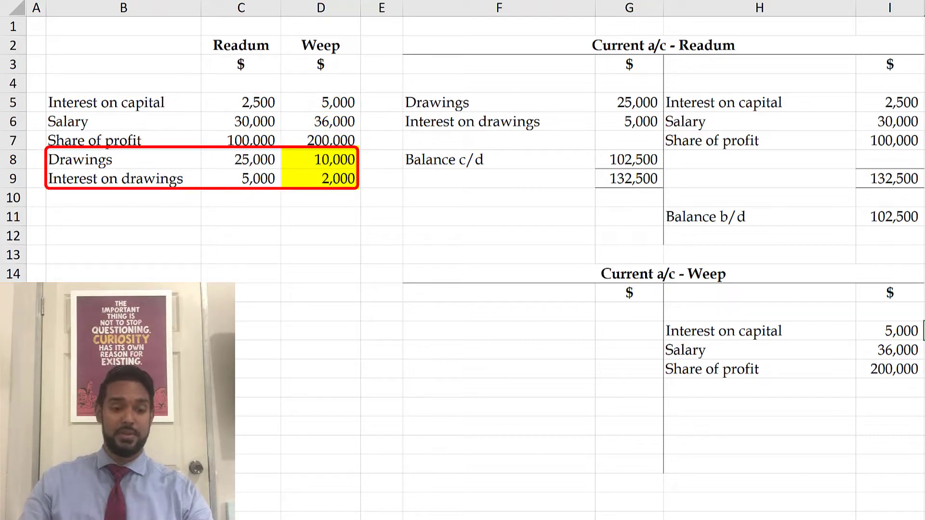
pyautogui.press('Return')
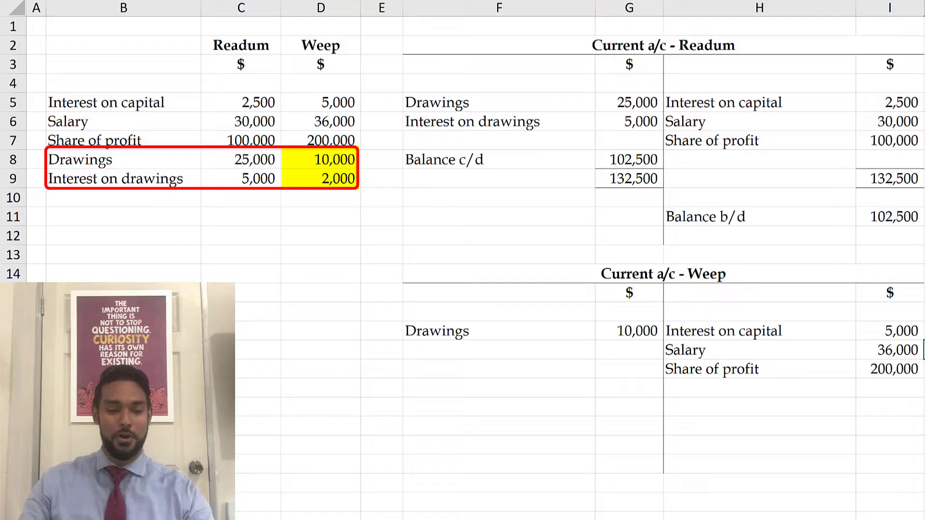
pyautogui.press('Return')
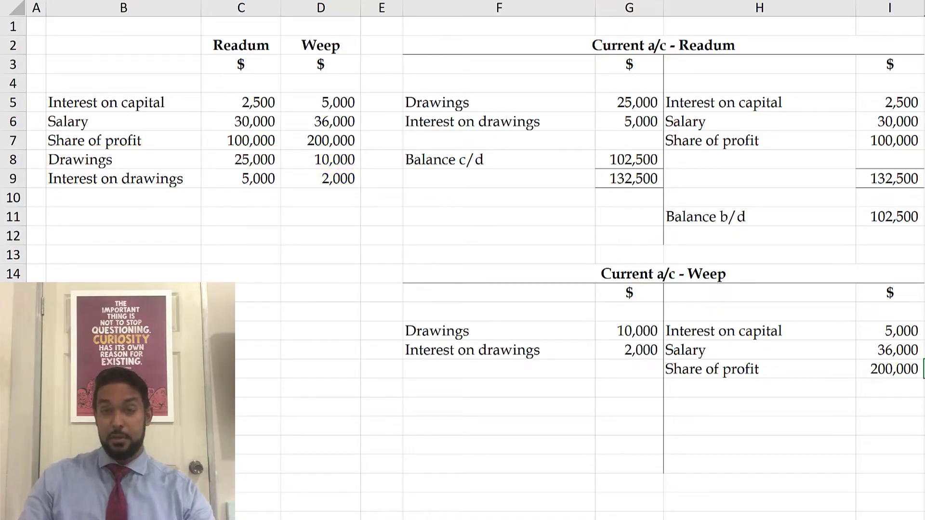
# Balance off the second partner's current account with totals of 241,000, carrying down and bringing down 229,000.
pyautogui.press('Down')
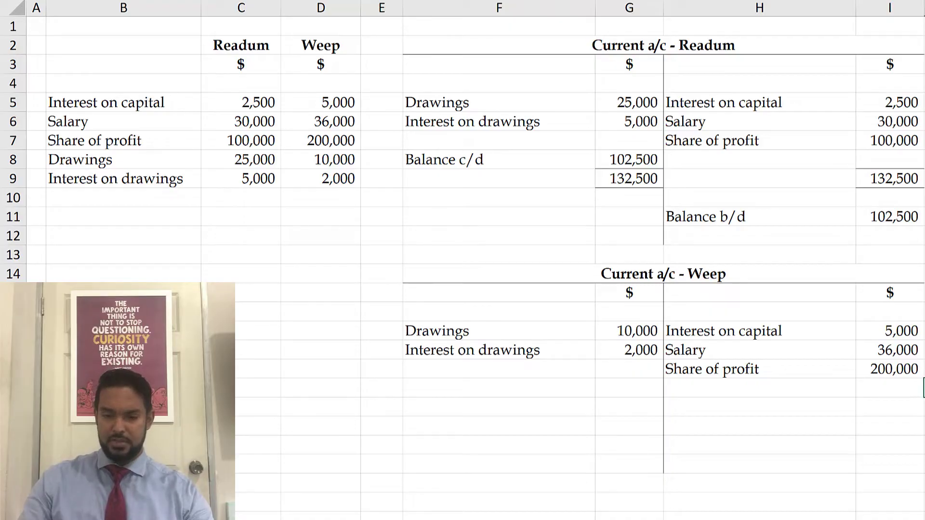
pyautogui.press('Return')
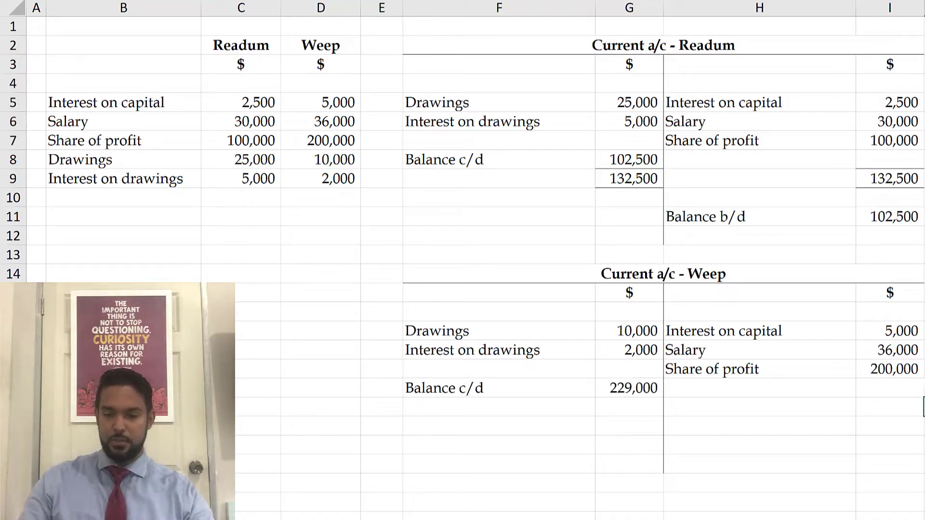
pyautogui.press('Return')
pyautogui.press('Down')
pyautogui.press('Down')
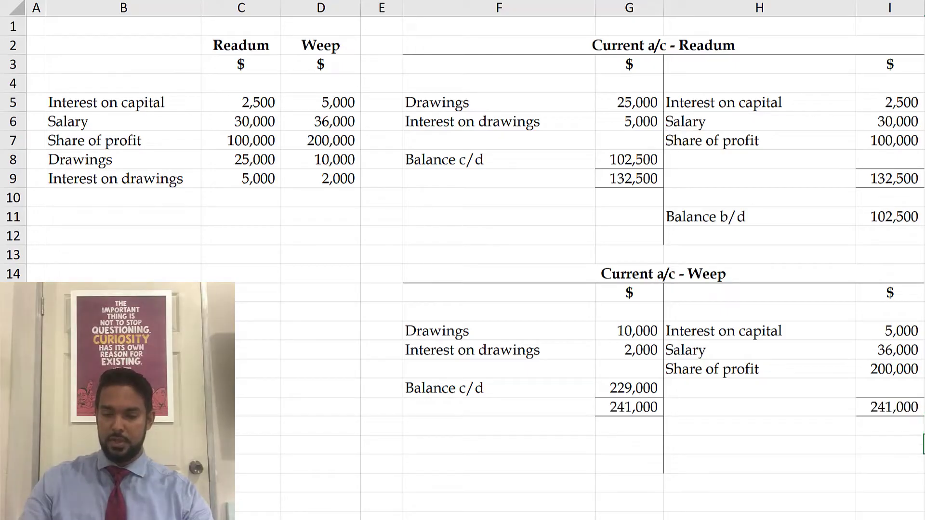
pyautogui.hotkey('ctrl', 'y')
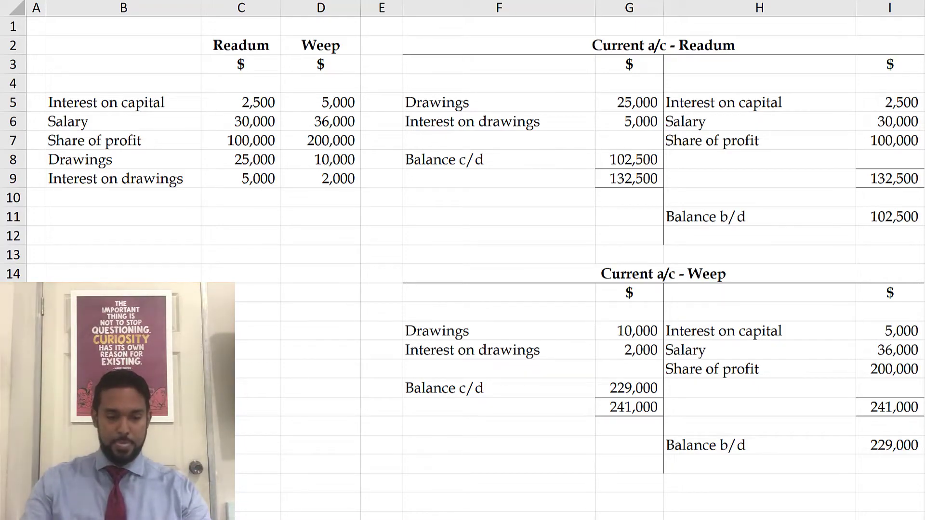
# Review both partners' balances brought down and the following sheet's starting balances, drawings and interest on drawings.
pyautogui.click(784, 218)
pyautogui.moveTo(821, 441); pyautogui.dragTo(857, 441)
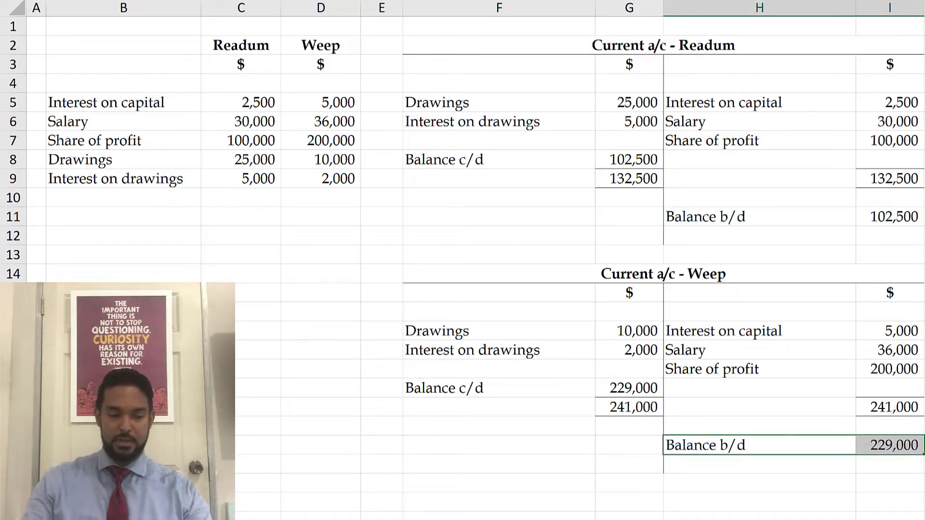
pyautogui.hotkey('ctrl', 'pagedown')
pyautogui.moveTo(118, 84); pyautogui.dragTo(320, 84)
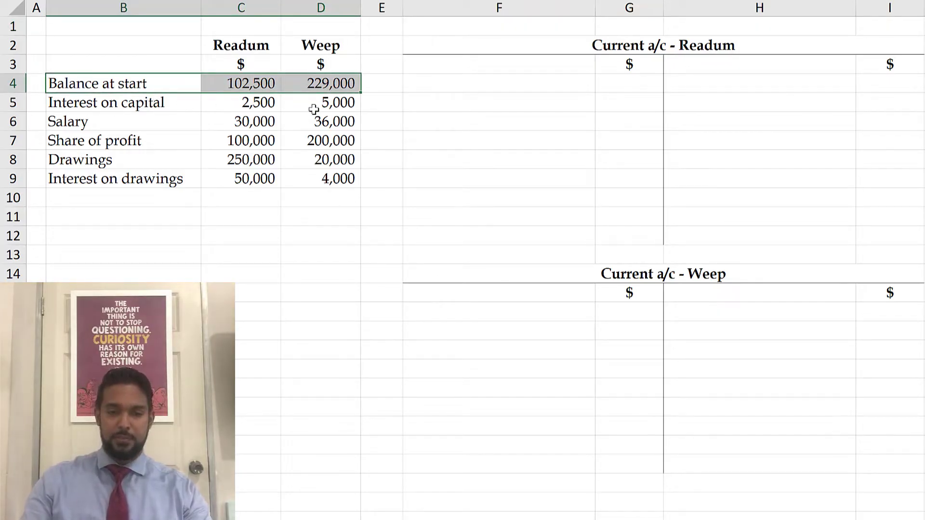
pyautogui.moveTo(249, 158); pyautogui.dragTo(297, 178)
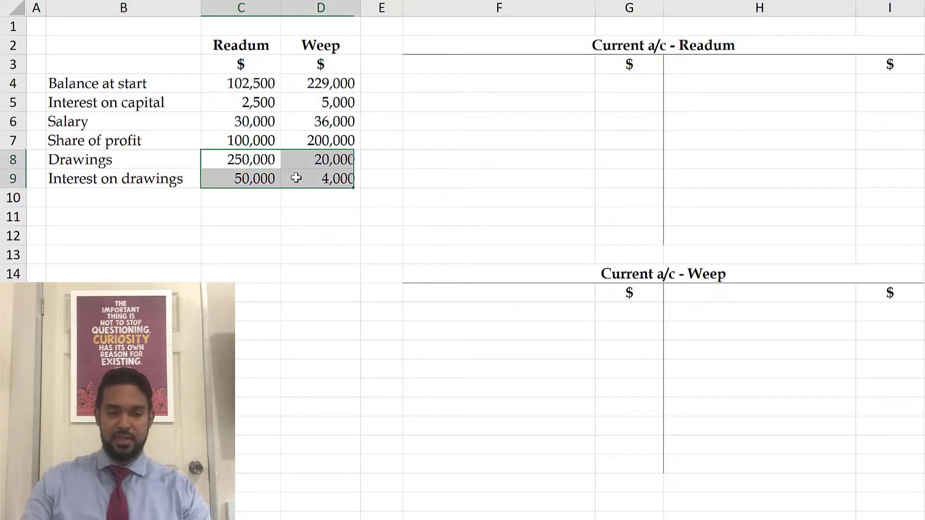
# Post the first partner's starting balance, earnings and withdrawals to the blank current account, balancing it at 300,000 with 65,000 brought down as a debit.
pyautogui.click(169, 89)
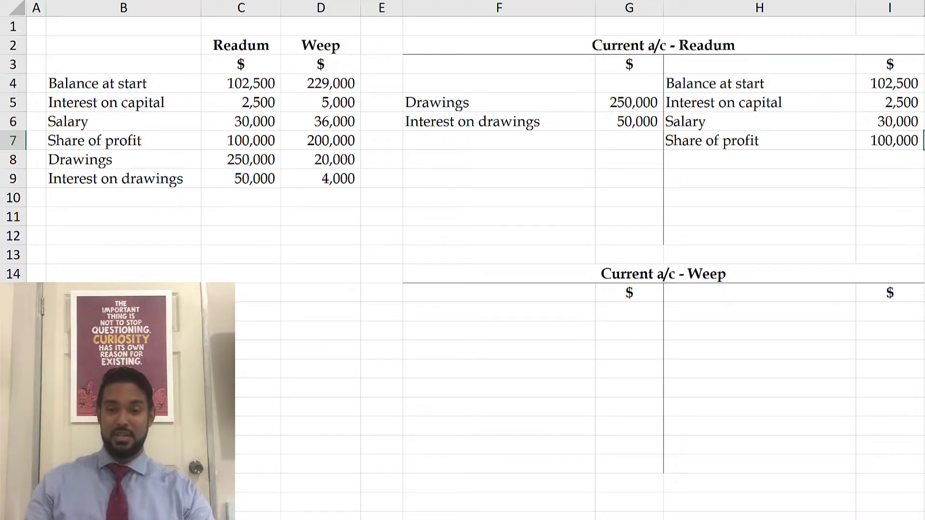
pyautogui.press('Down')
pyautogui.press('Right')
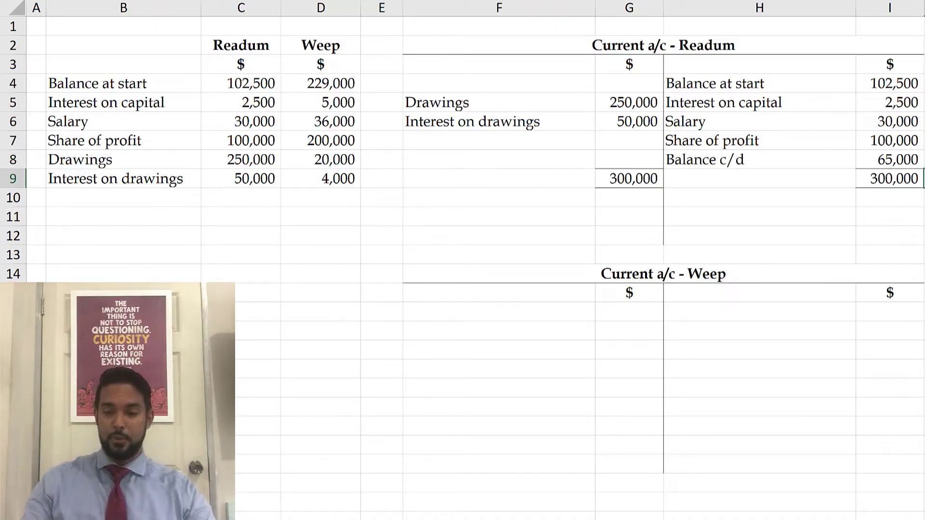
pyautogui.press('Down')
pyautogui.press('Down')
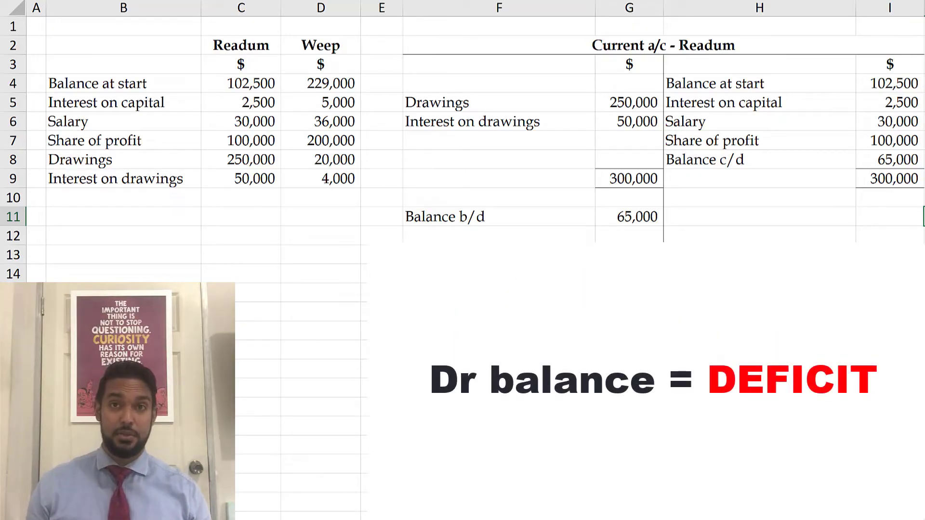
# Credit the second partner's starting balance 229,000, interest on capital 5,000, salary 36,000 and profit 200,000; debit drawings 20,000 and interest on drawings 4,000.
pyautogui.press('Down')
pyautogui.press('Down')
pyautogui.press('Down')
pyautogui.press('Down')
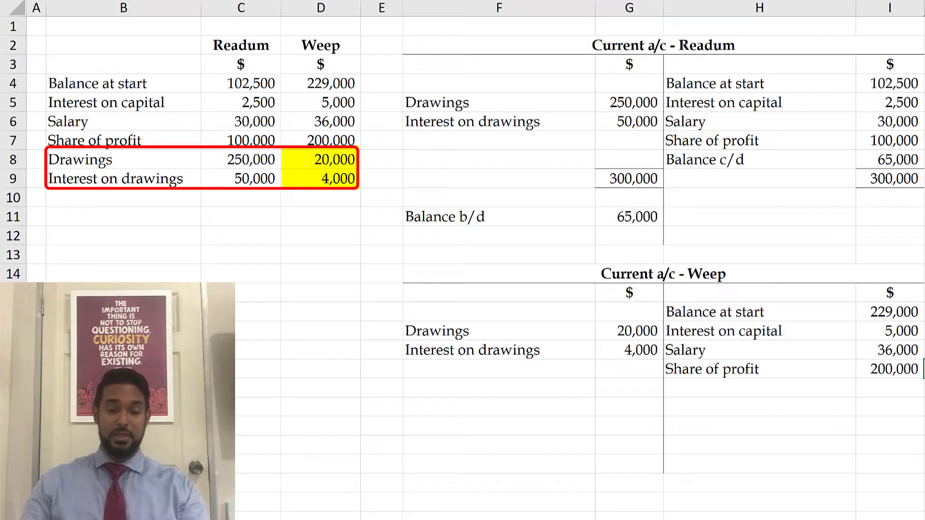
# Balance off the second partner's current account with totals of 470,000, carrying down and bringing down 446,000.
pyautogui.press('Down')
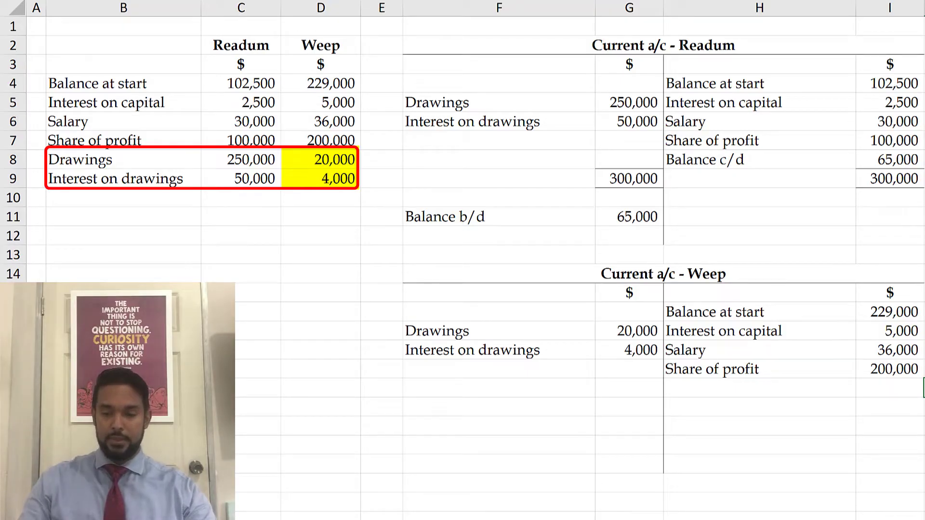
pyautogui.press('Return')
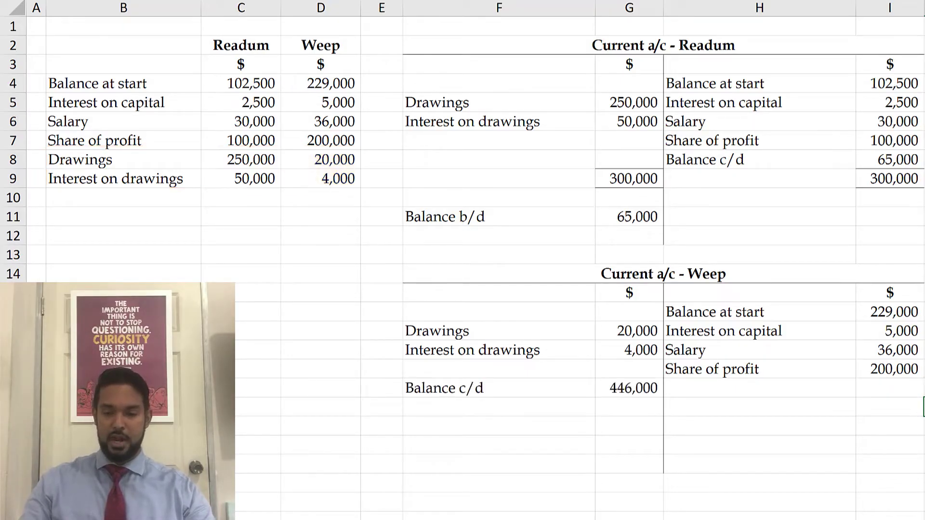
pyautogui.press('Delete')
pyautogui.press('Down')
pyautogui.press('Down')
pyautogui.press('Return')
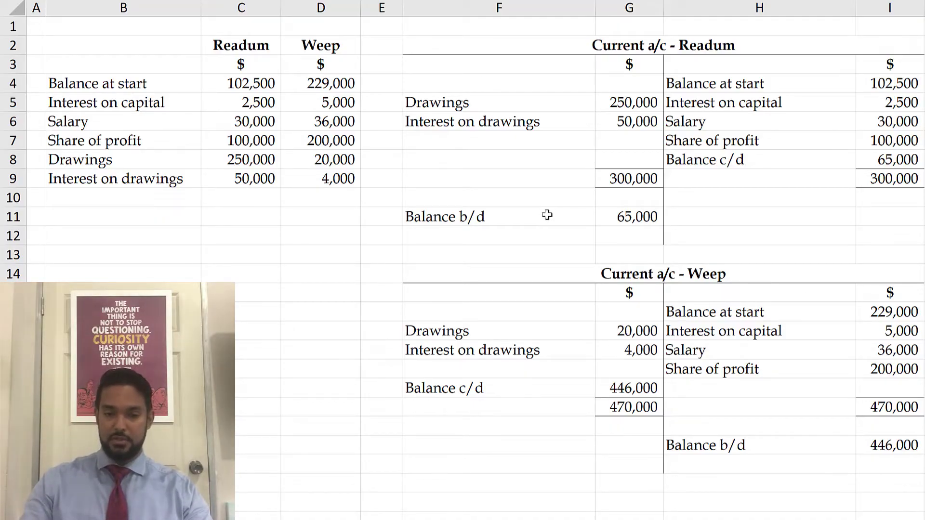
# Review both partners' balances brought down and the blank combined current accounts layout on the following sheet.
pyautogui.moveTo(547, 214); pyautogui.dragTo(604, 219)
pyautogui.moveTo(823, 446); pyautogui.dragTo(869, 450)
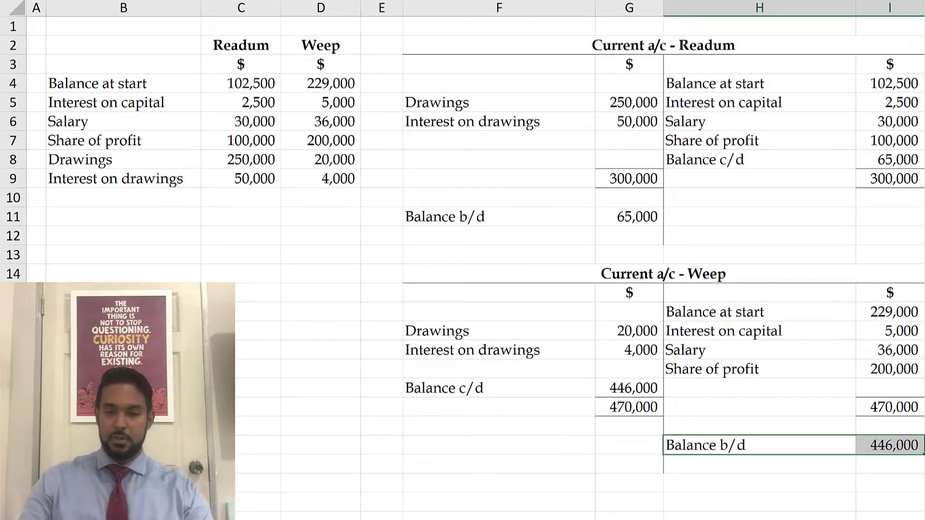
pyautogui.hotkey('ctrl', 'pagedown')
pyautogui.moveTo(421, 44)
pyautogui.mouseDown()
pyautogui.moveTo(749, 230)
pyautogui.moveTo(768, 252)
pyautogui.mouseUp()
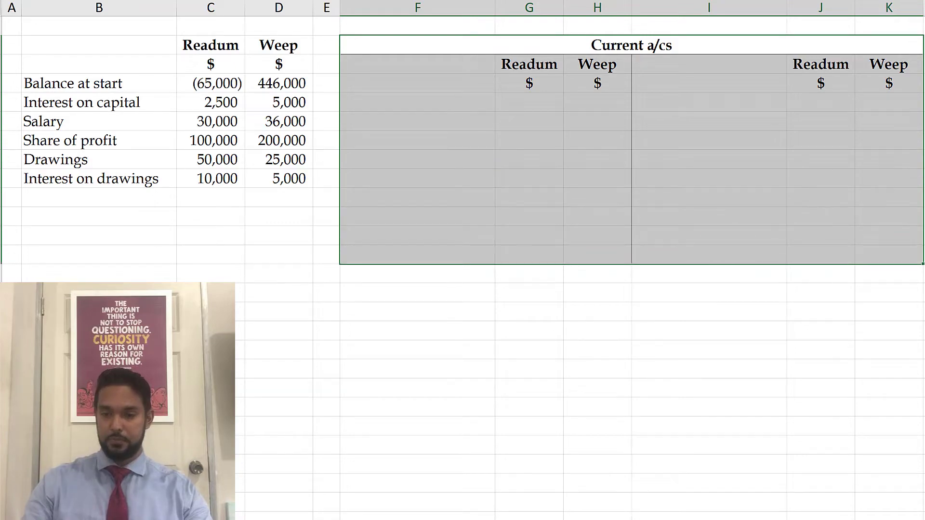
pyautogui.press('Right')
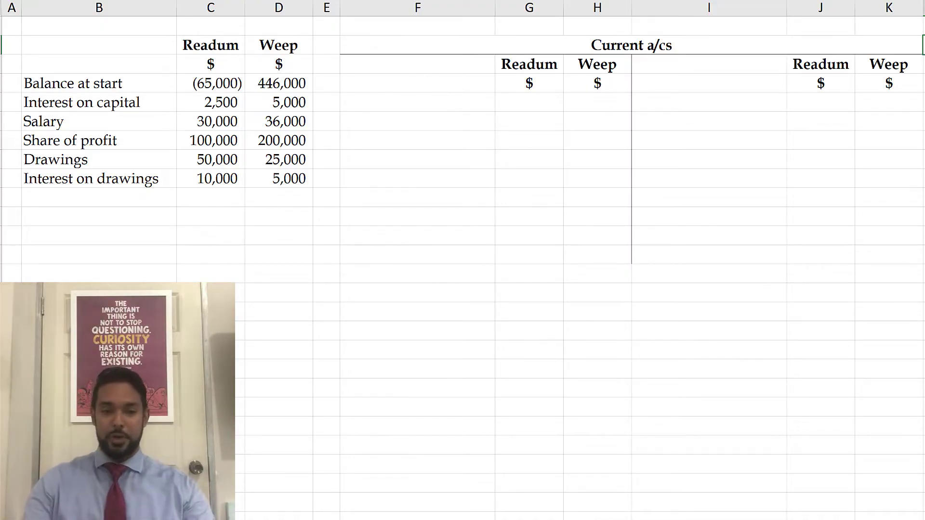
pyautogui.press('Left')
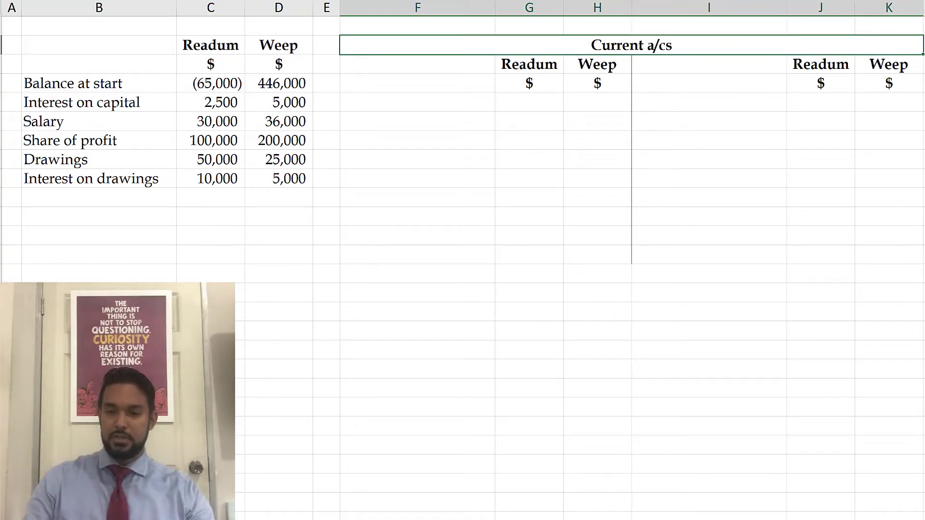
pyautogui.press('Right')
pyautogui.press('Down')
pyautogui.press('Down')
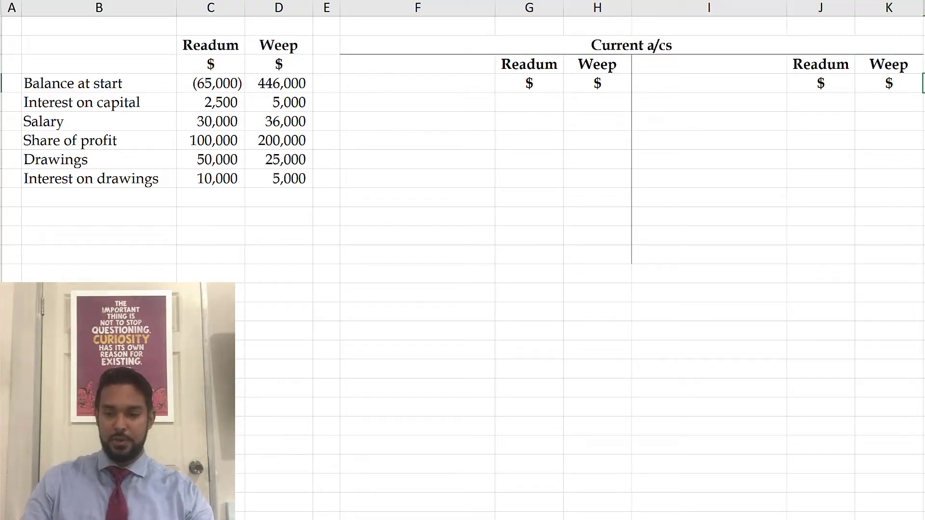
# Examine the paired partner columns on the debit and credit sides of the combined current accounts.
pyautogui.moveTo(540, 64); pyautogui.dragTo(592, 250)
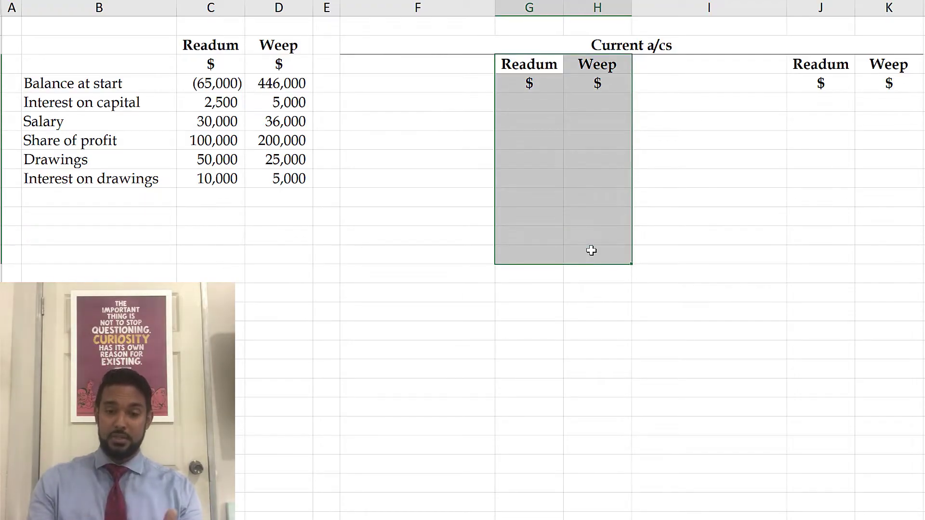
pyautogui.moveTo(824, 66); pyautogui.dragTo(867, 260)
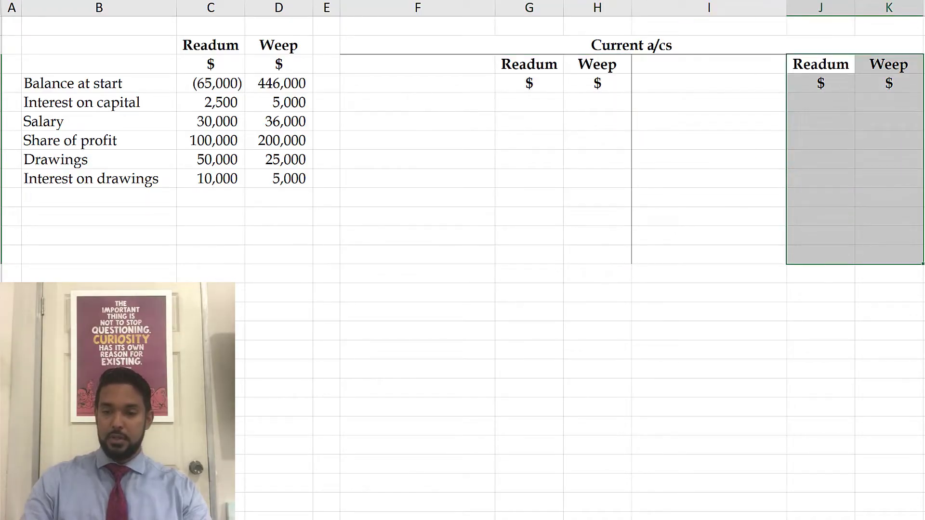
pyautogui.click(924, 102)
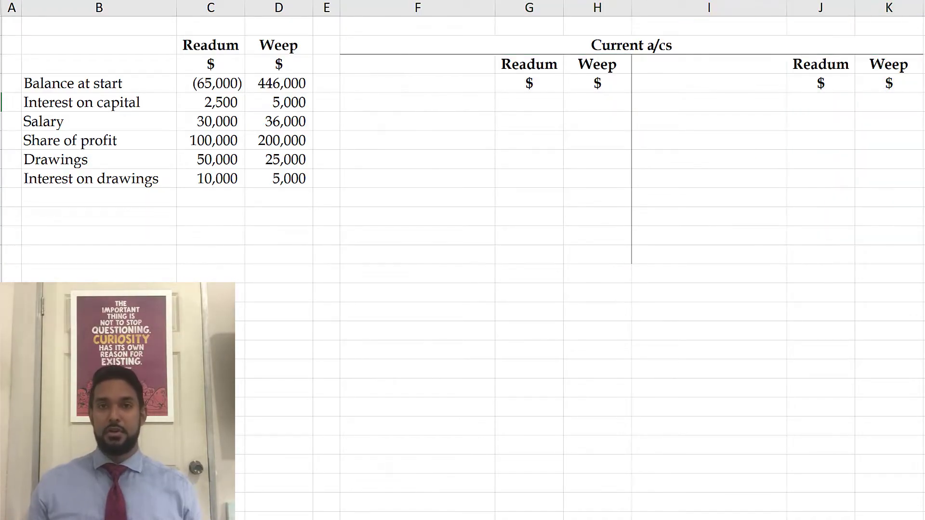